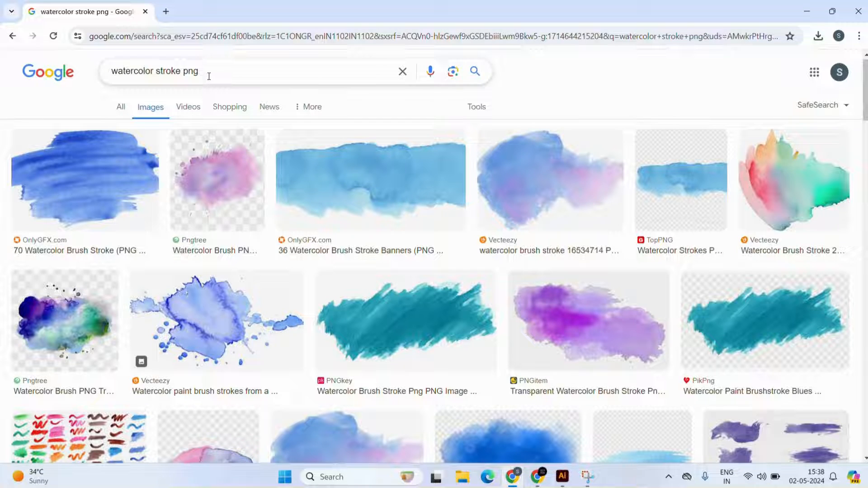
Look through the image search results for a suitable watercolor brush stroke picture
scroll(175, 274, down, 3)
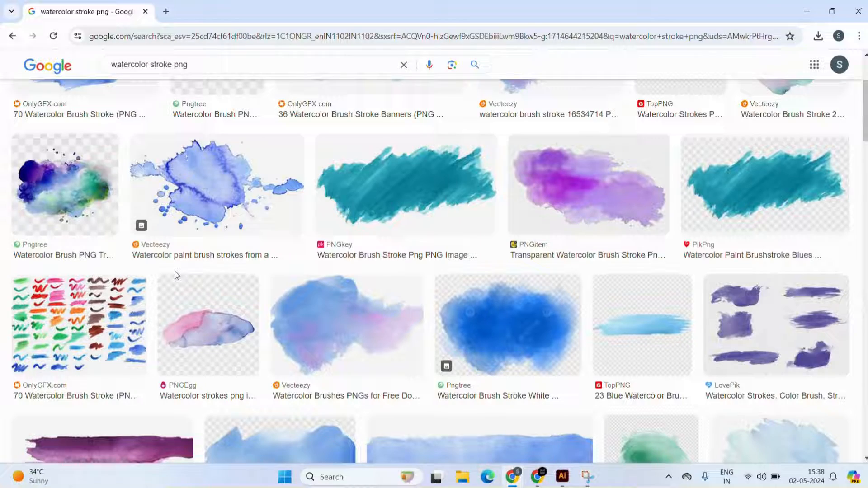
scroll(175, 272, down, 10)
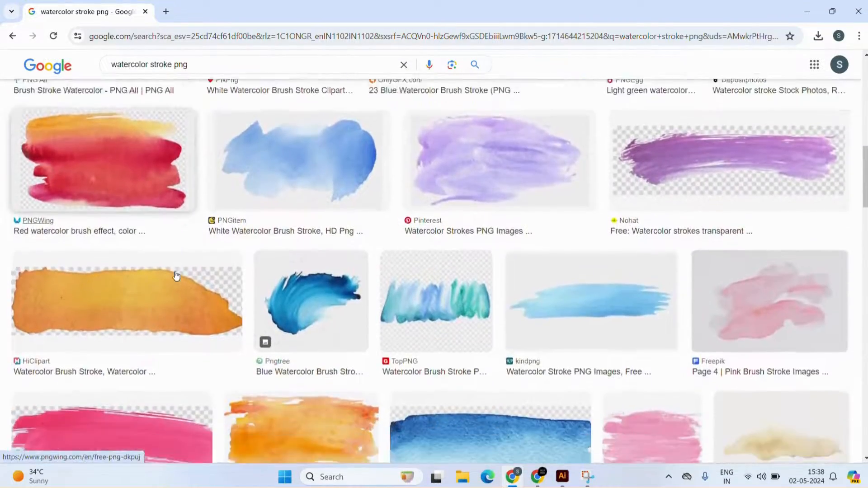
scroll(176, 276, down, 10)
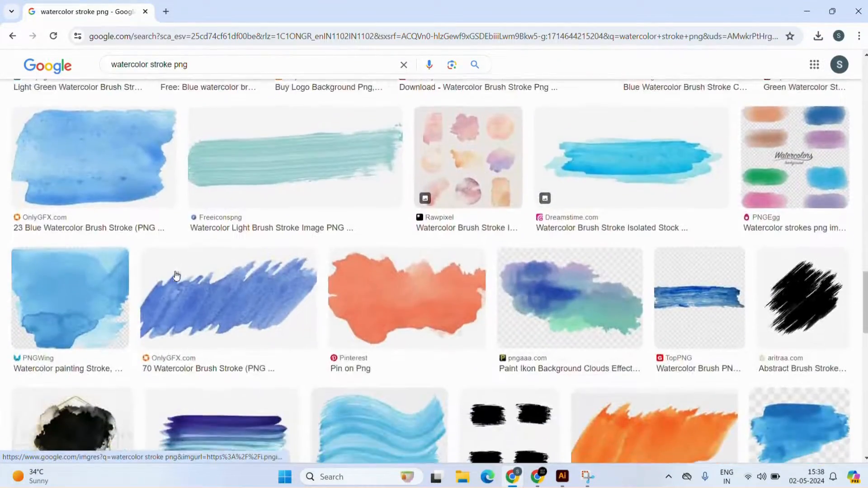
scroll(176, 275, down, 6)
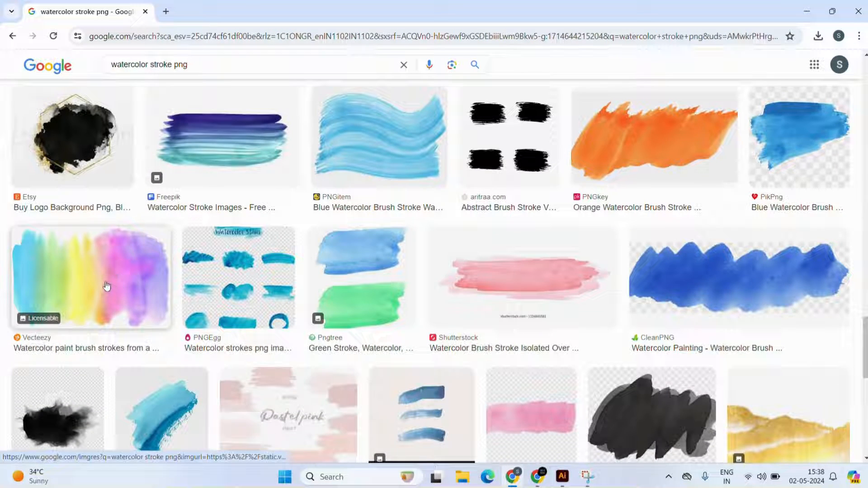
scroll(136, 285, down, 8)
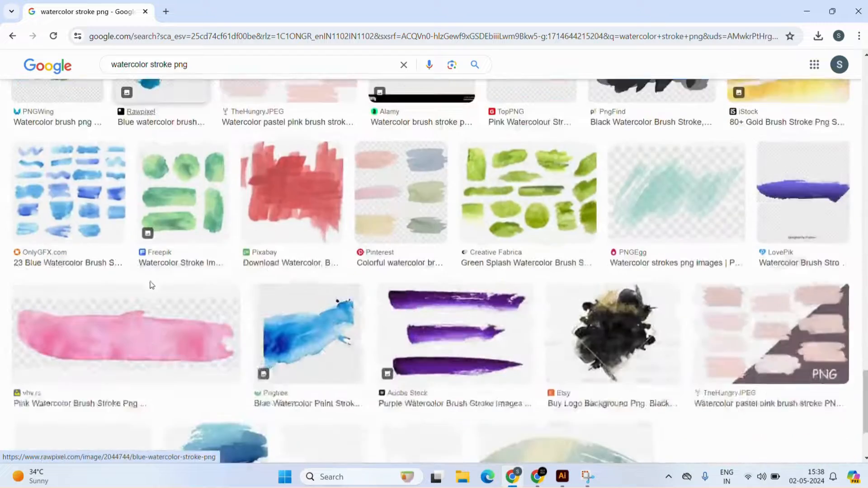
scroll(151, 285, down, 3)
scroll(150, 286, up, 4)
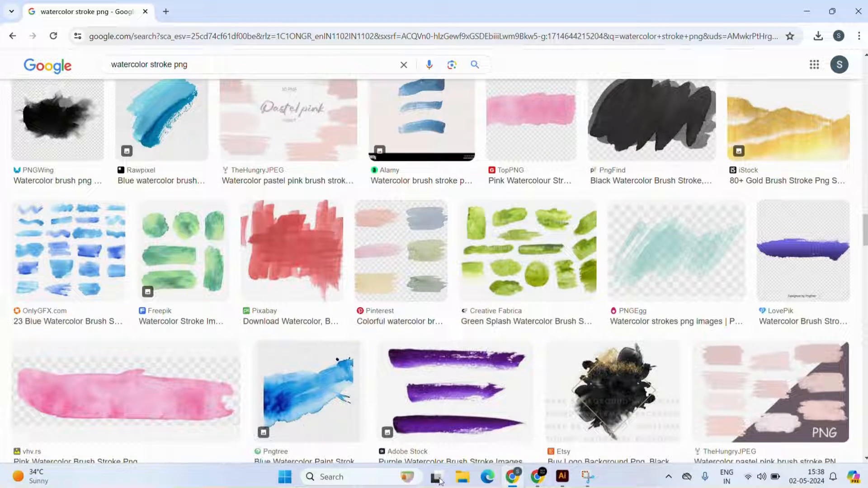
Switch to Illustrator and open the watercolor-paint-brush-strokes image from the watercolor brush folder on the Desktop
click(569, 478)
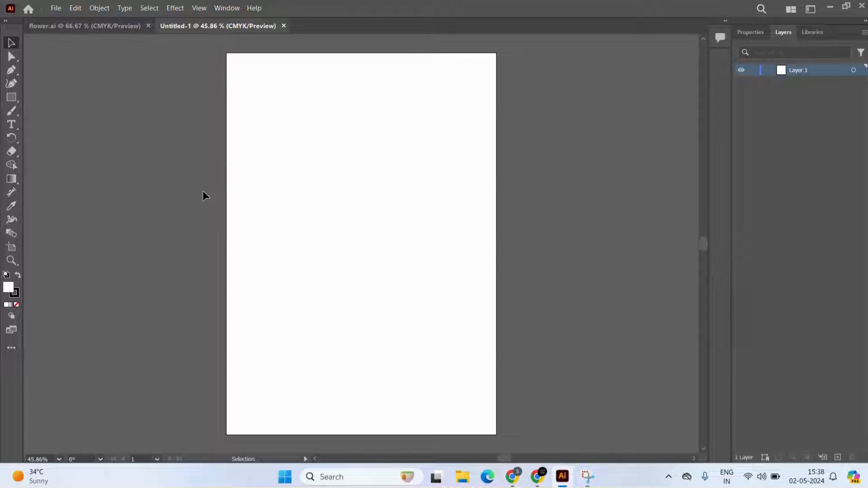
click(54, 9)
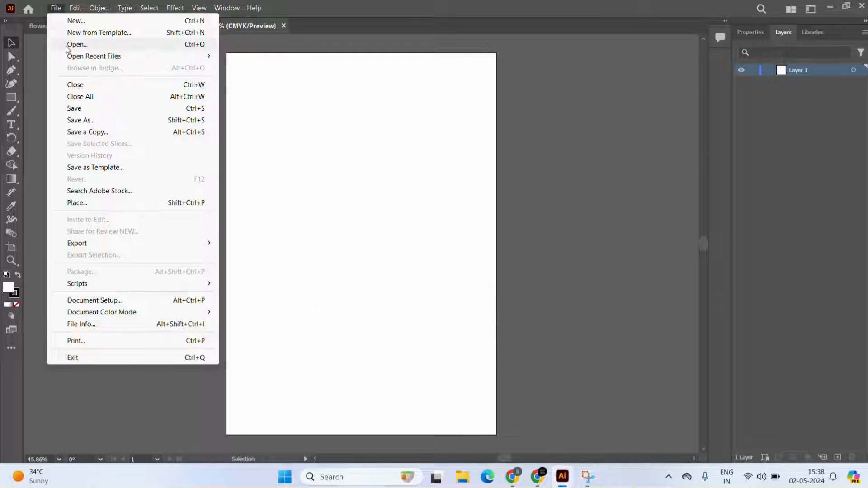
click(68, 45)
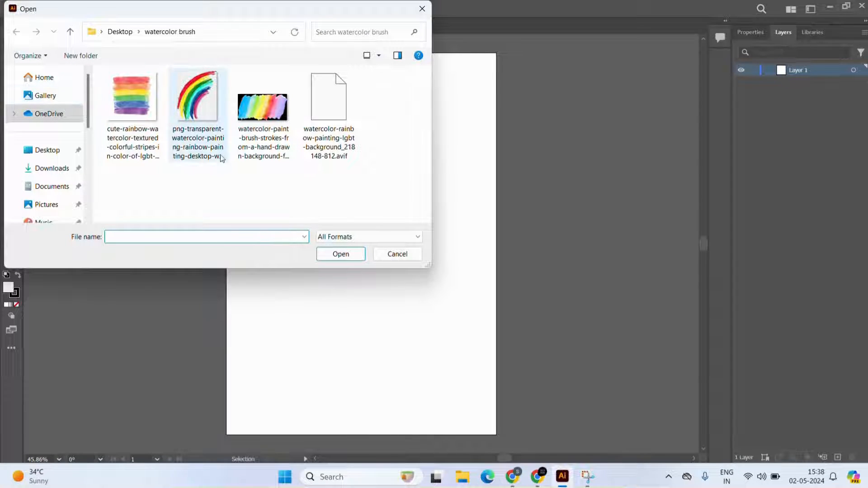
click(267, 146)
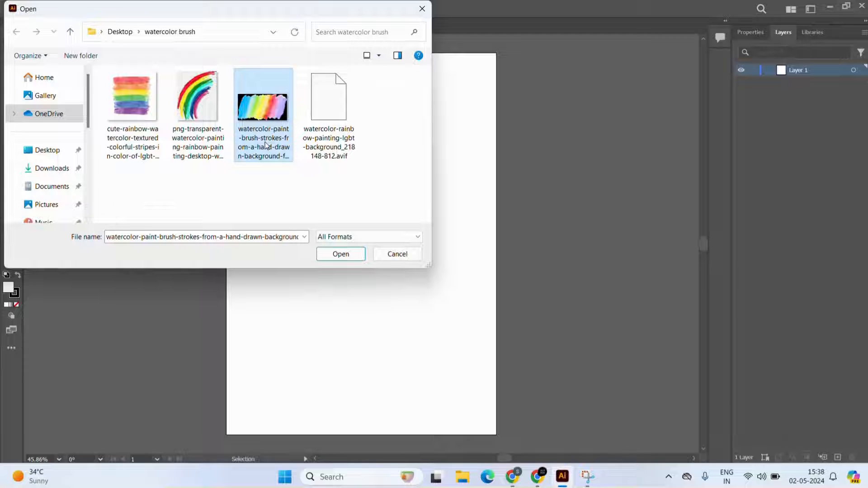
click(344, 257)
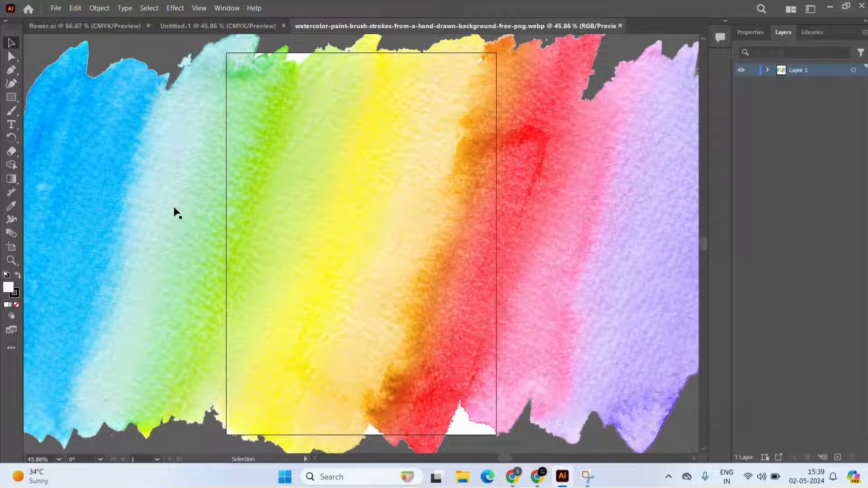
Scale the rainbow watercolor image down moderately and bring its blue end over the artboard, undoing the excessive shrink
click(174, 207)
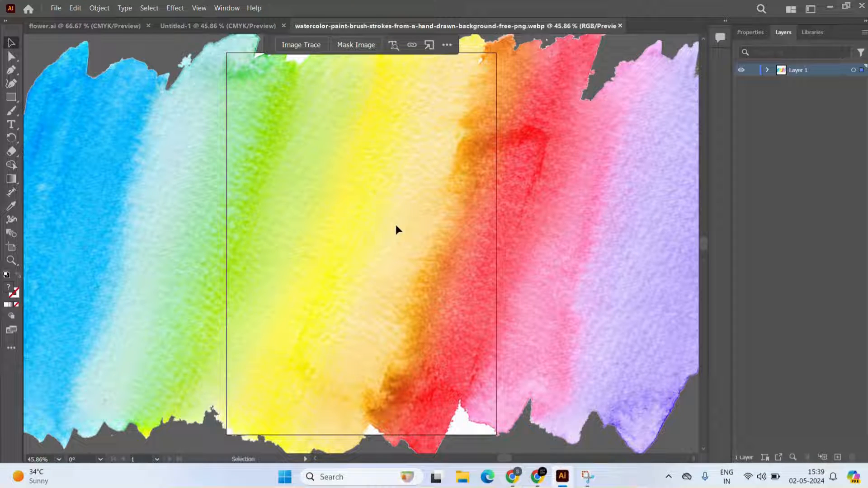
drag(193, 223, 396, 225)
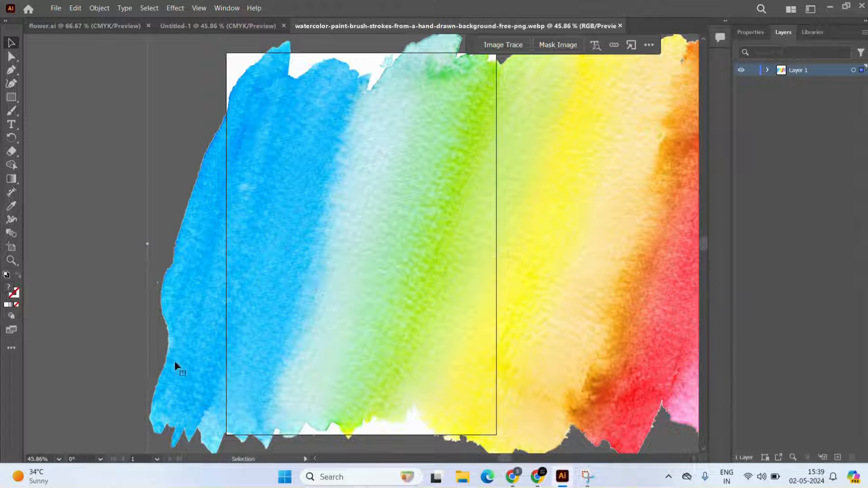
drag(175, 362, 194, 235)
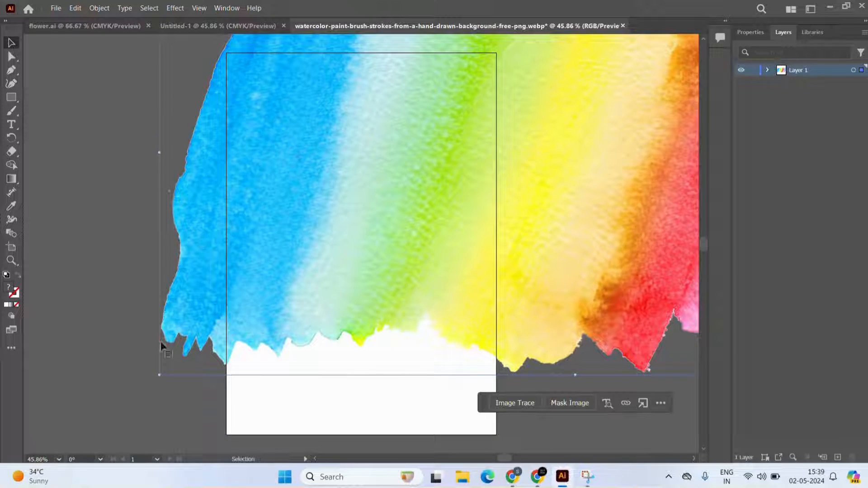
drag(159, 376, 343, 248)
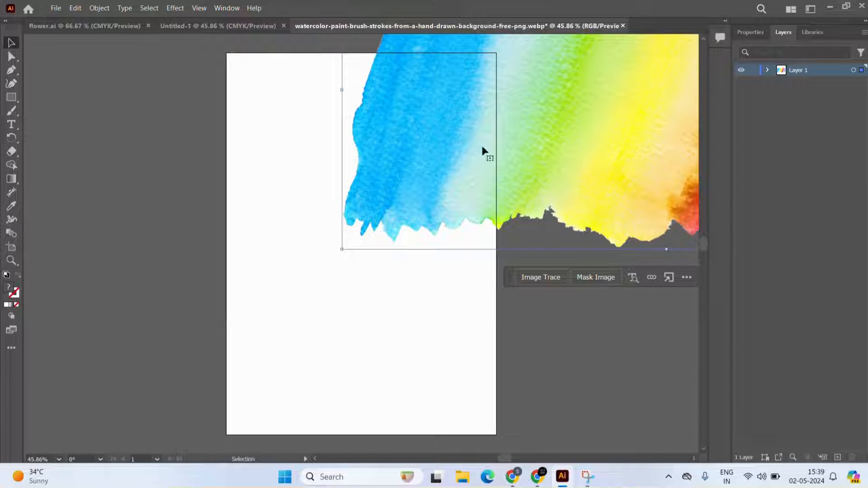
drag(495, 153, 370, 267)
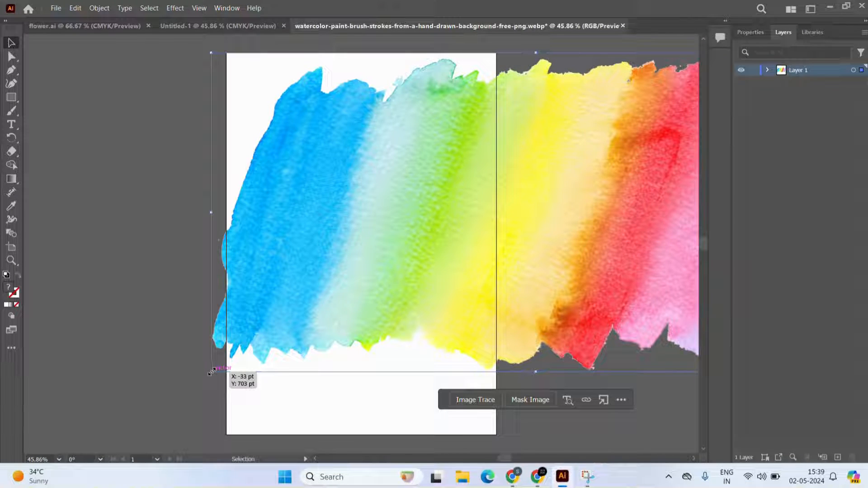
mouse_move(212, 371)
mouse_down()
mouse_move(375, 180)
mouse_move(481, 101)
mouse_move(469, 106)
mouse_up()
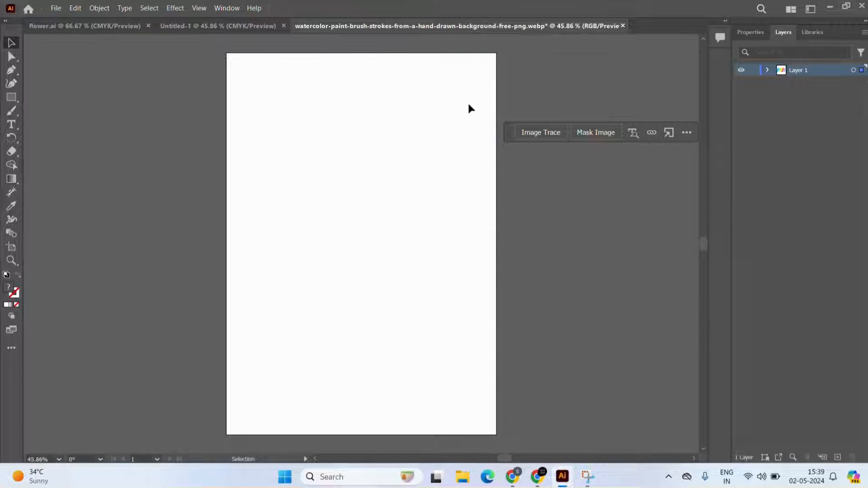
key(ctrl+z)
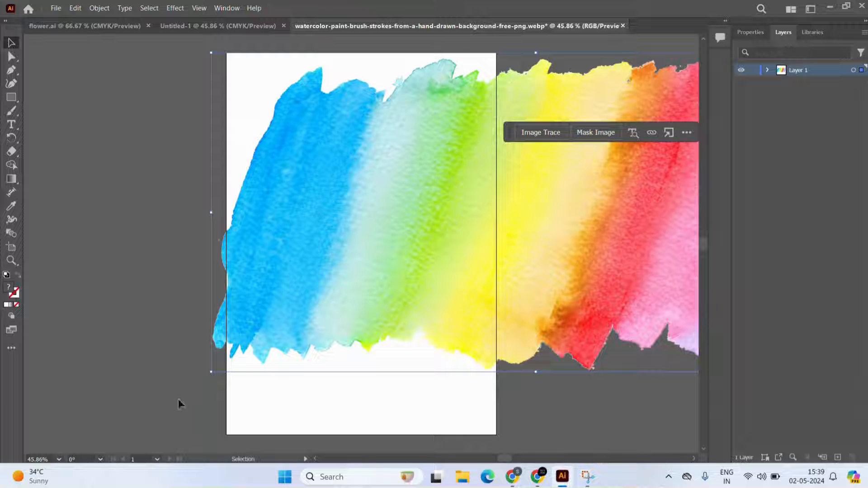
Shrink the rainbow watercolor image to about 224 pt wide and place it just below and right of the artboard's centre
drag(212, 371, 292, 287)
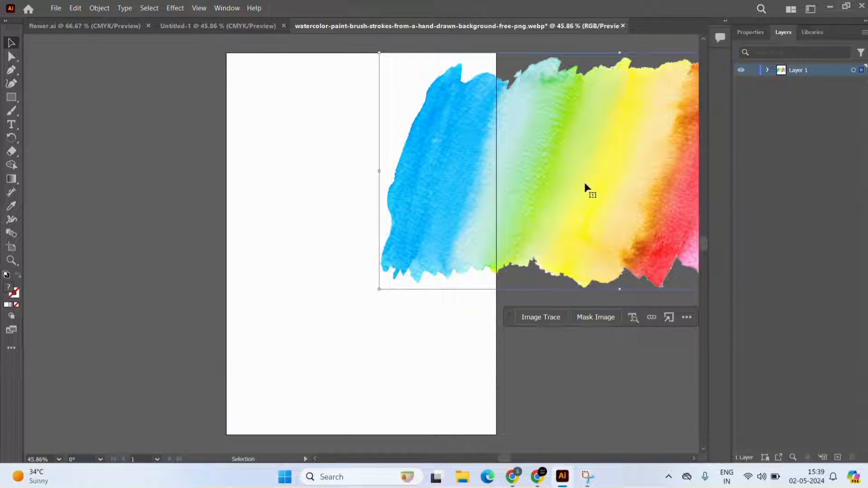
drag(587, 188, 413, 270)
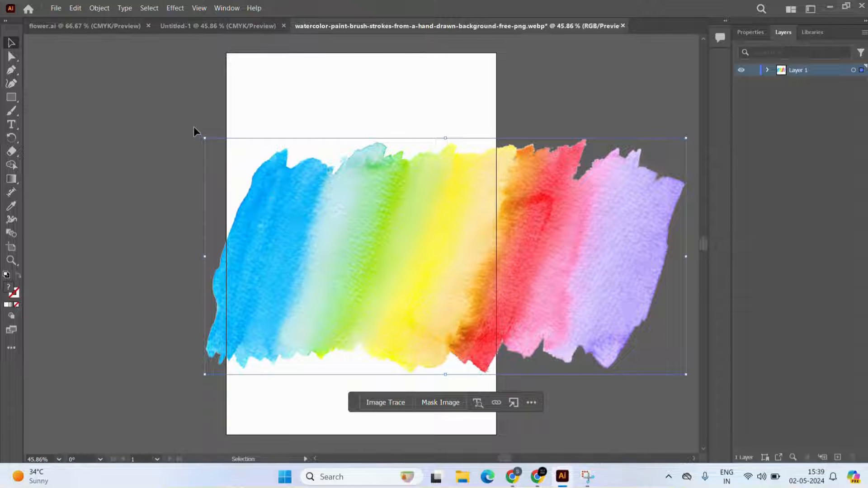
mouse_move(205, 137)
mouse_down()
mouse_move(403, 198)
mouse_move(480, 235)
mouse_move(363, 219)
mouse_move(409, 339)
mouse_move(366, 334)
mouse_move(375, 306)
mouse_up()
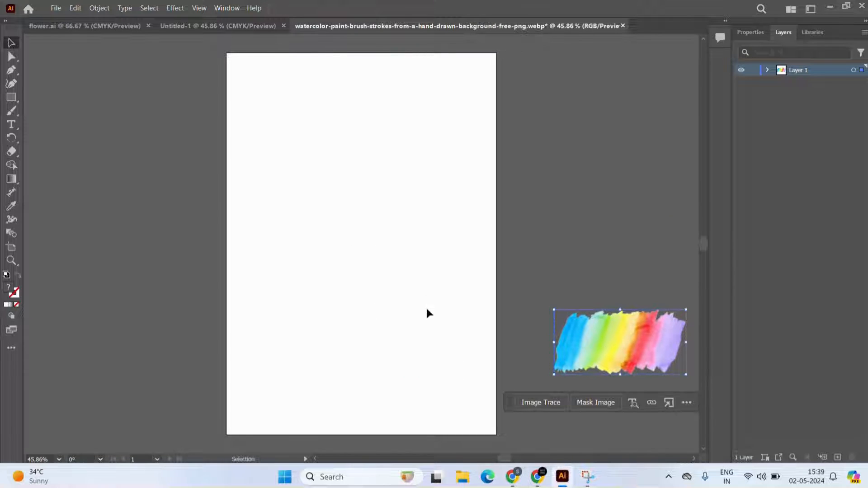
mouse_move(657, 358)
mouse_down()
mouse_move(470, 337)
mouse_move(415, 291)
mouse_up()
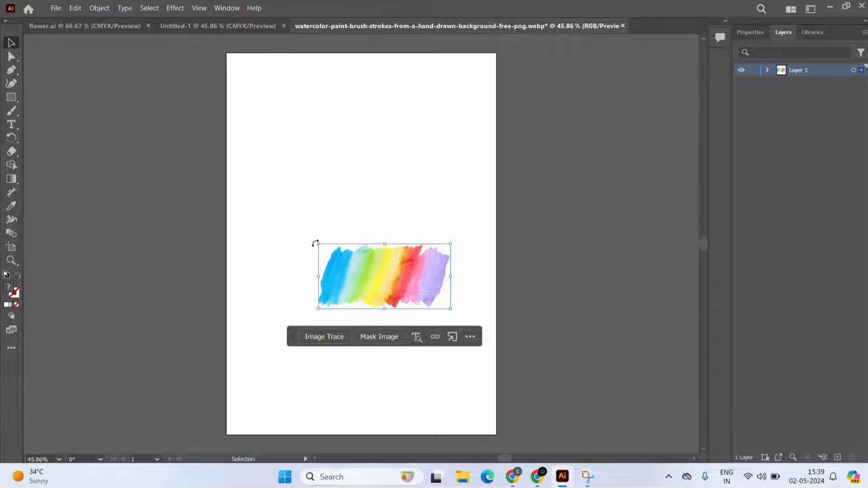
drag(318, 243, 348, 259)
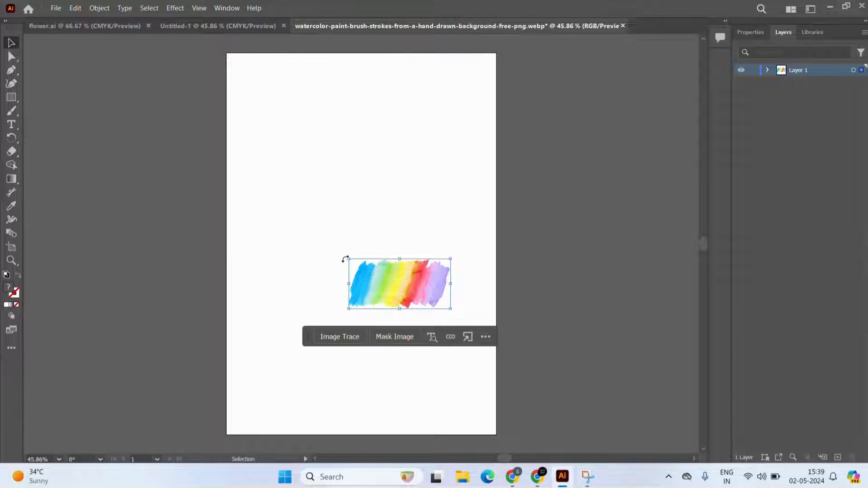
Rasterize the watercolor image in RGB at High (300 ppi) with a transparent background
click(97, 9)
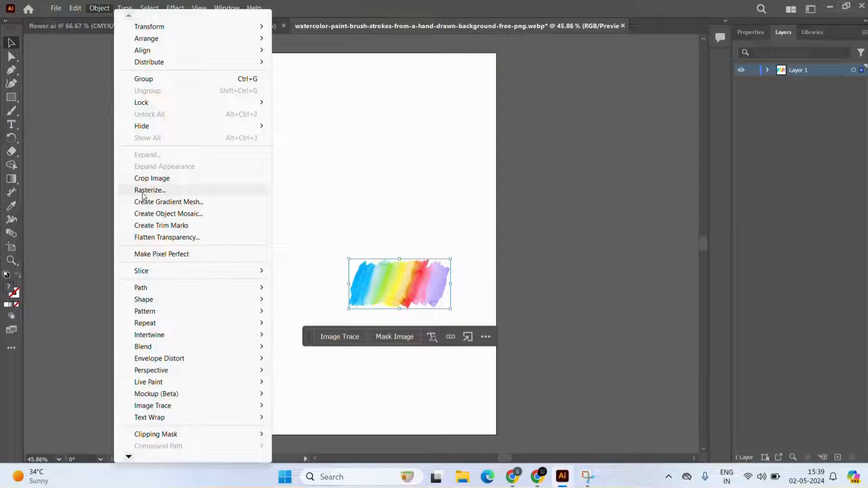
click(144, 192)
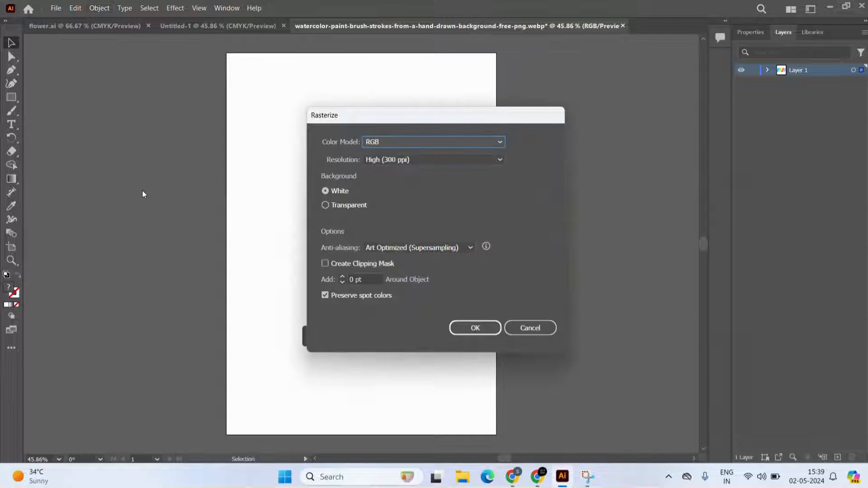
click(326, 206)
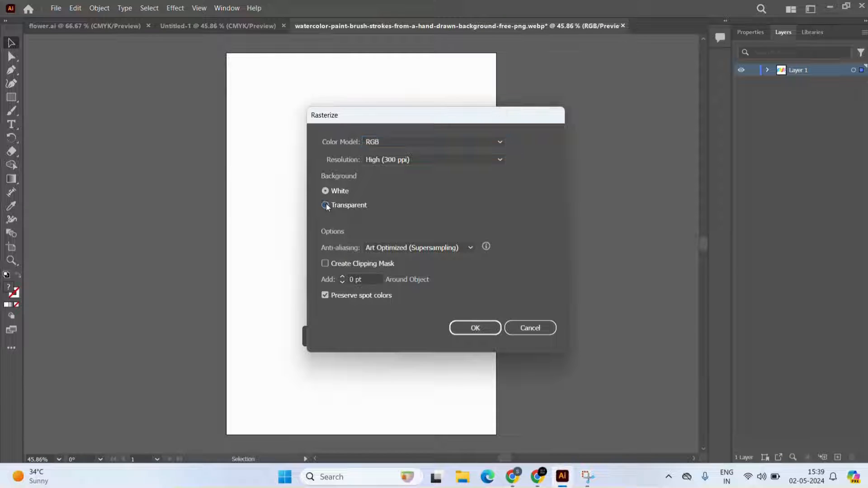
click(487, 332)
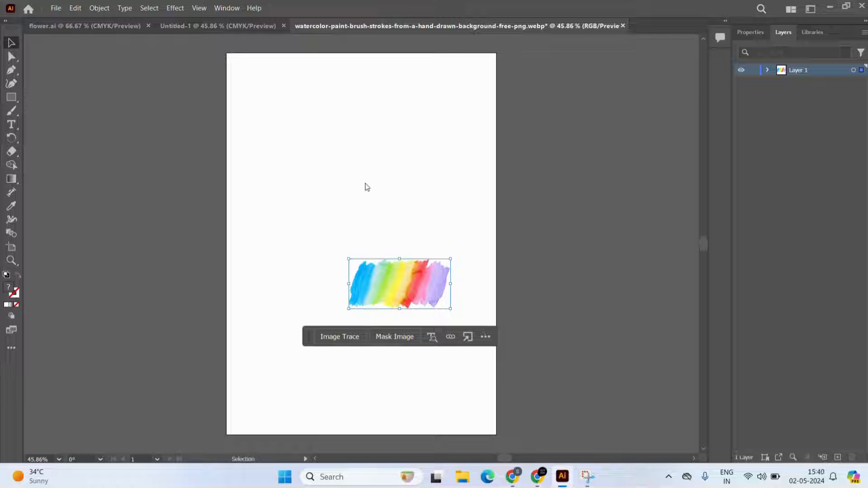
Create a new art brush from the selected watercolor image and name it "rainbow brush"
click(225, 8)
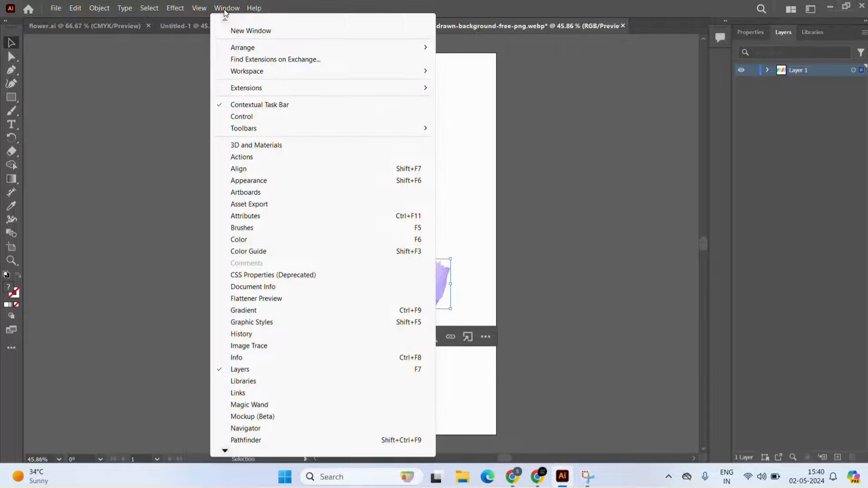
click(240, 228)
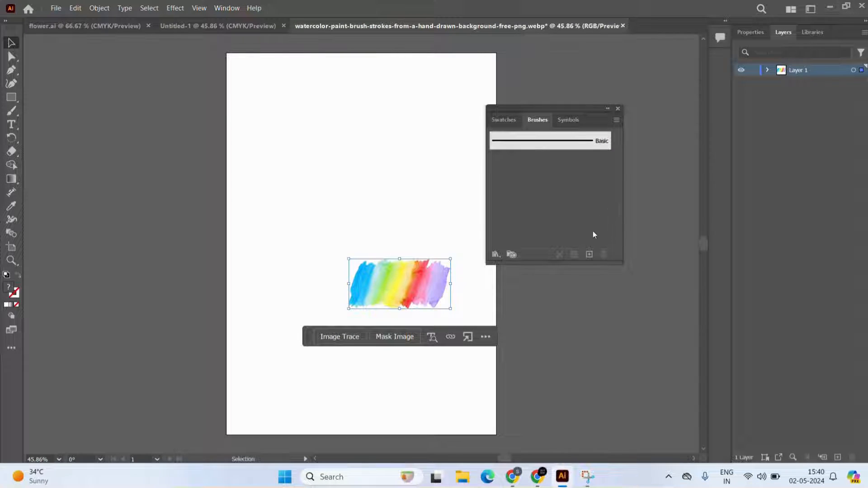
click(590, 254)
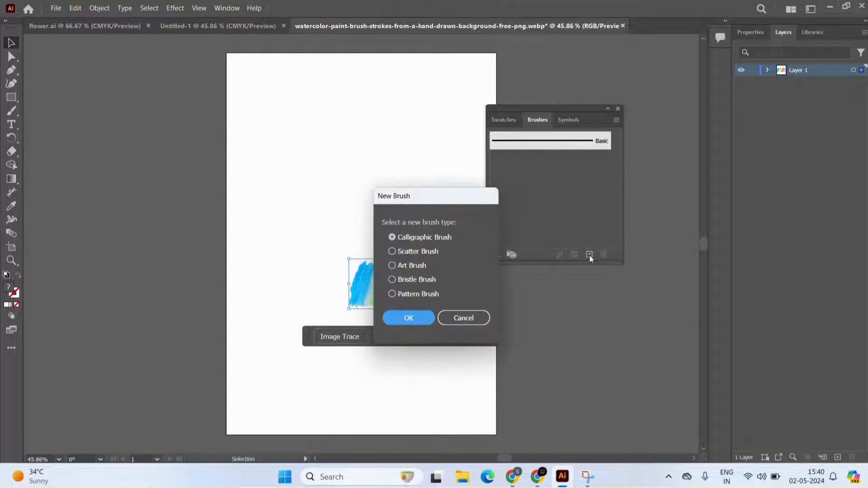
click(414, 265)
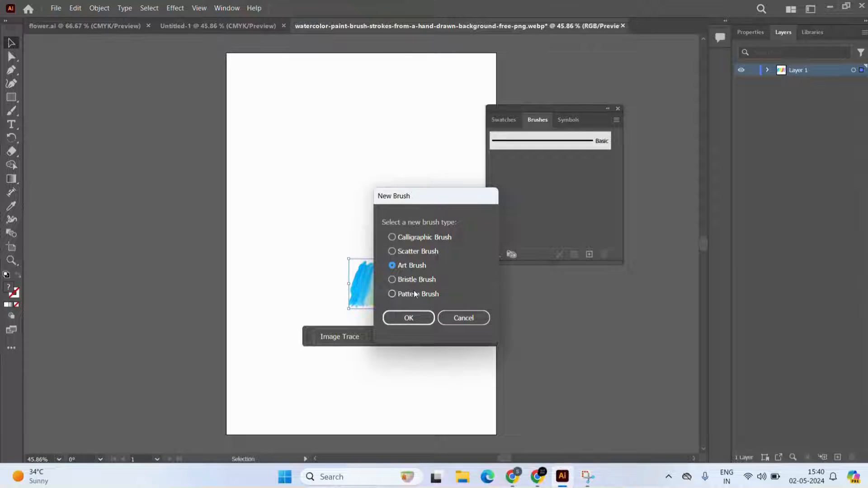
click(414, 318)
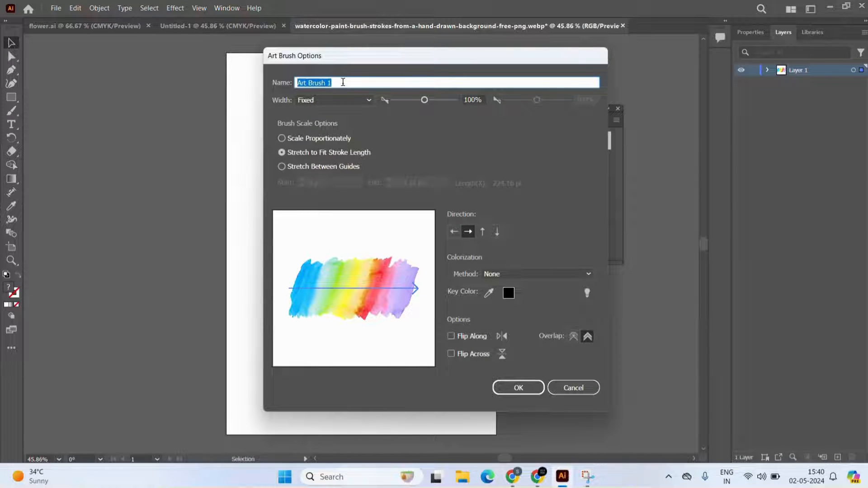
text(rainbow brus)
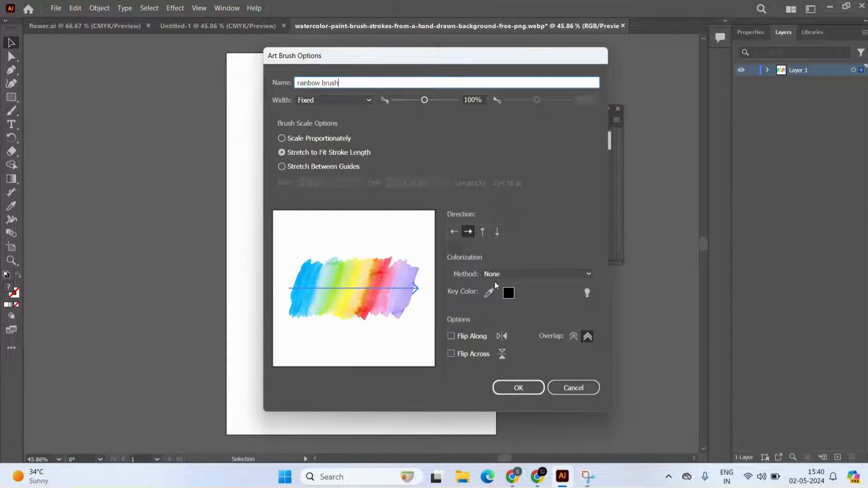
click(516, 388)
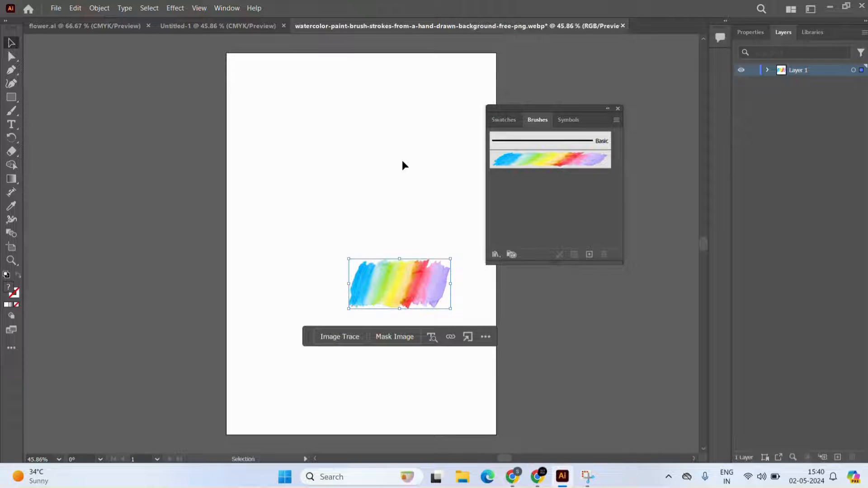
Delete the original rainbow watercolor image from the artboard
click(107, 161)
click(377, 286)
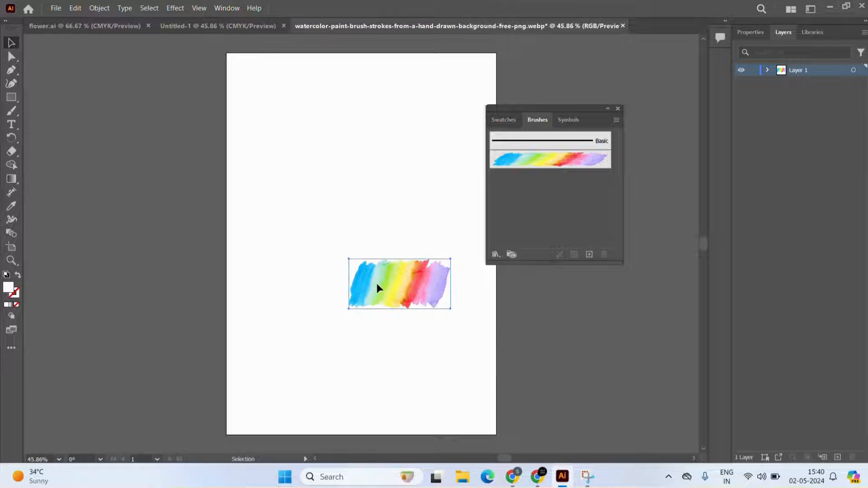
key(Delete)
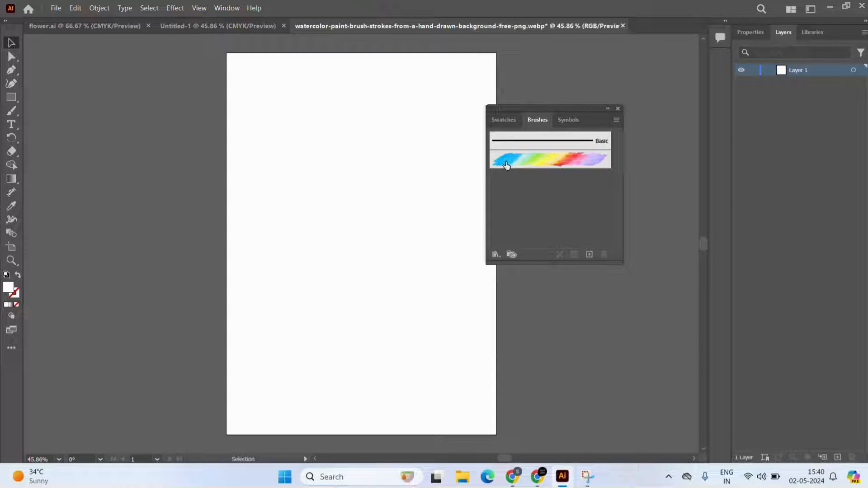
Paint a curved stroke with the rainbow brush, running down from the artboard's upper-left area towards its centre
click(10, 114)
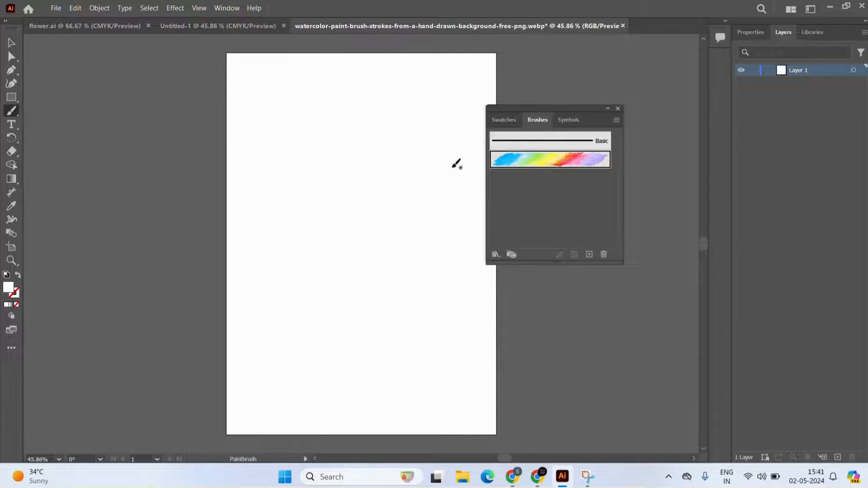
mouse_move(314, 136)
mouse_down()
mouse_move(295, 170)
mouse_move(307, 235)
mouse_move(350, 288)
mouse_up()
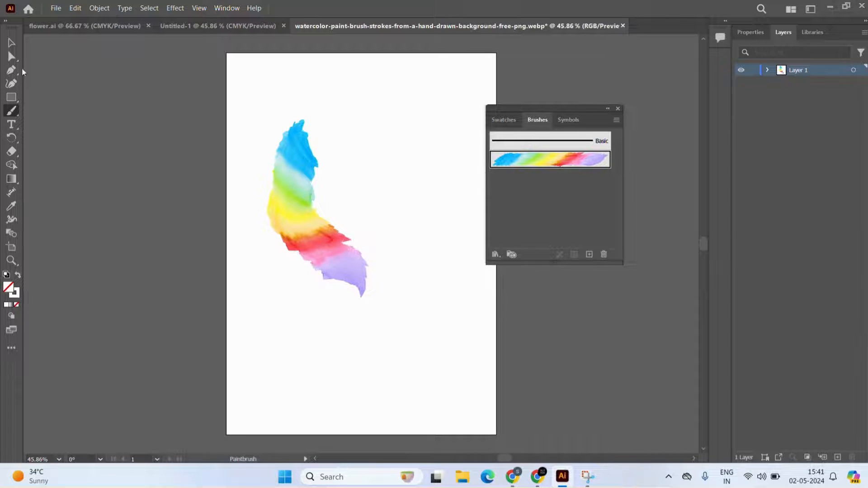
Open the art brush stroke options for the painted stroke, enable the preview and reduce the fixed size to 34%
click(11, 43)
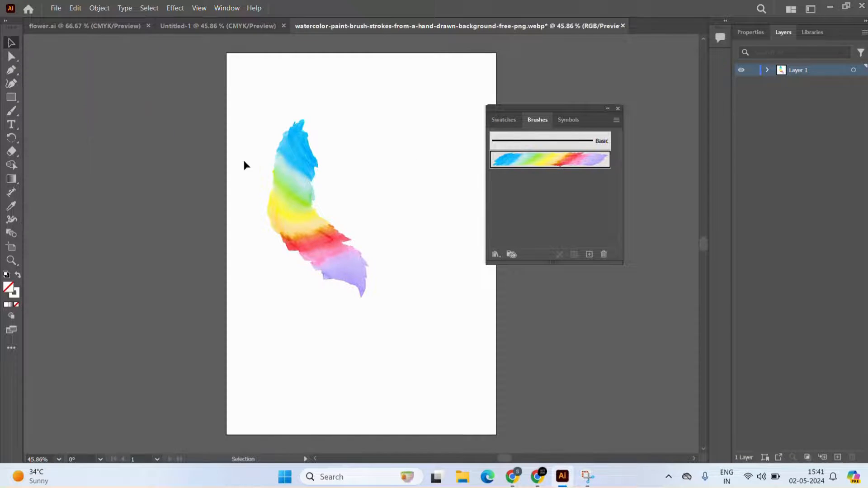
click(298, 192)
click(299, 193)
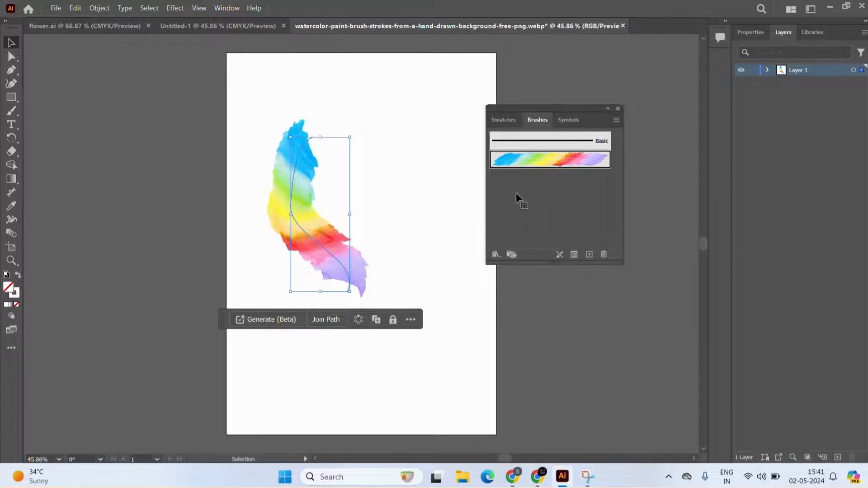
click(575, 255)
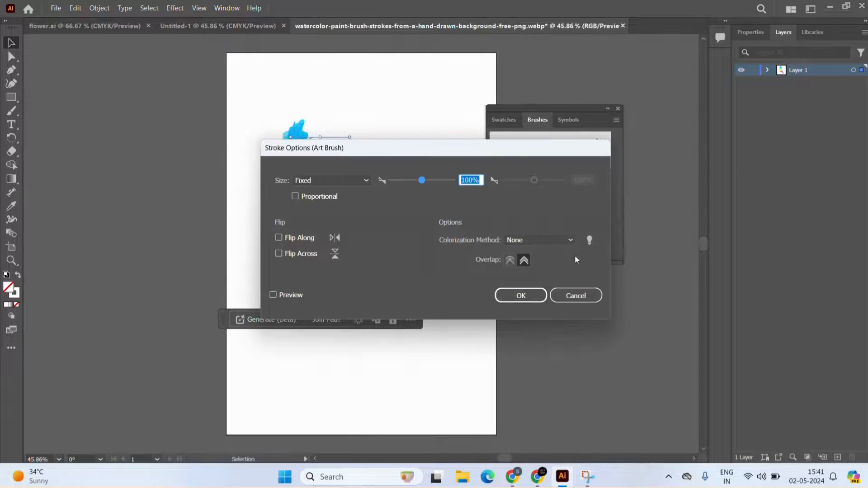
drag(443, 150, 540, 80)
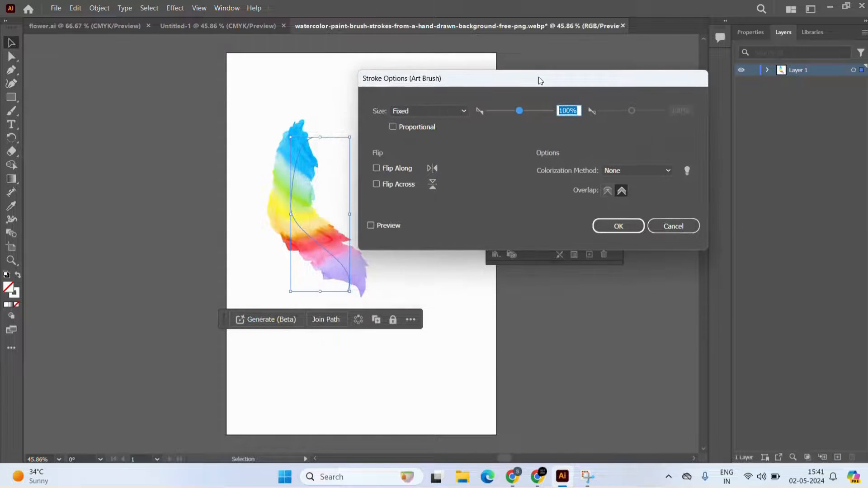
click(371, 225)
drag(520, 112, 508, 114)
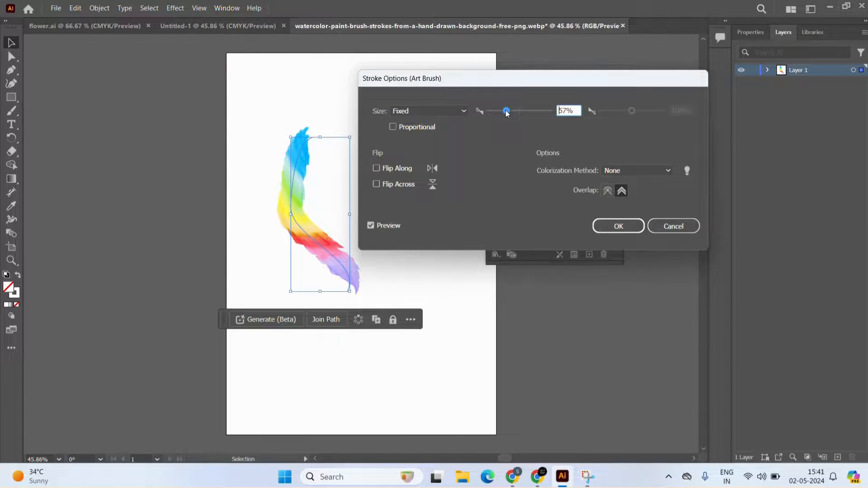
drag(507, 114, 500, 114)
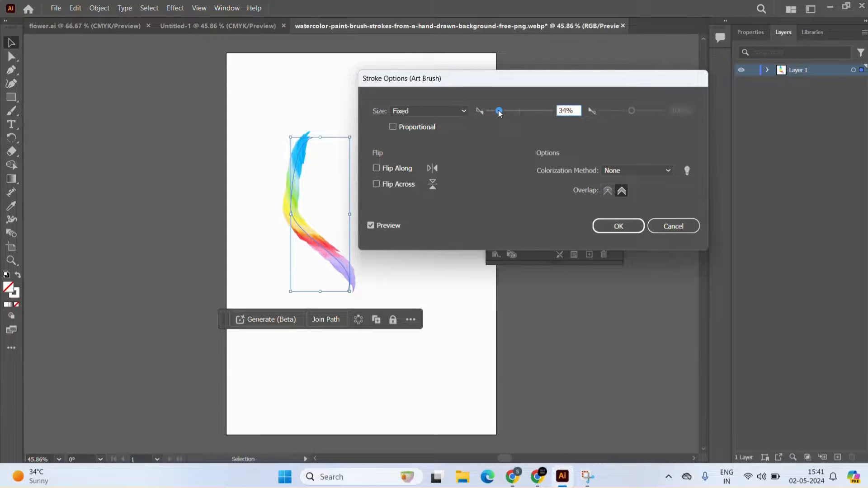
Flip the brush artwork along and across the path, try a 240% size, and apply the options at 43%
click(377, 168)
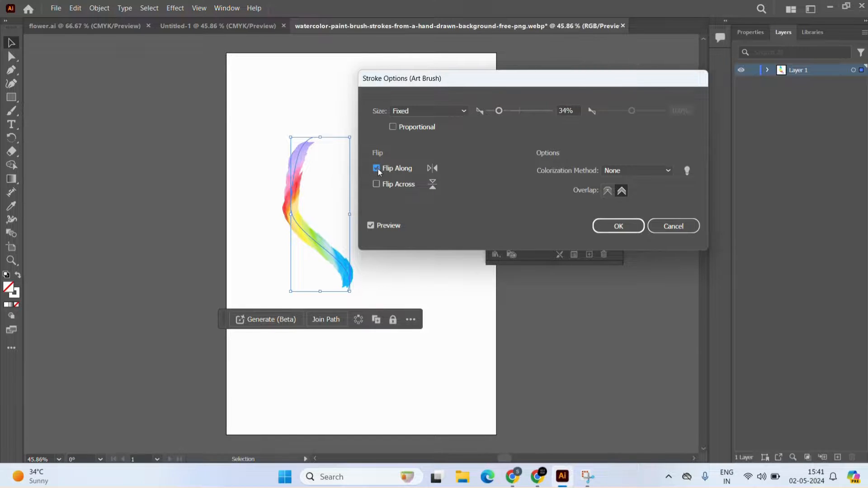
click(376, 184)
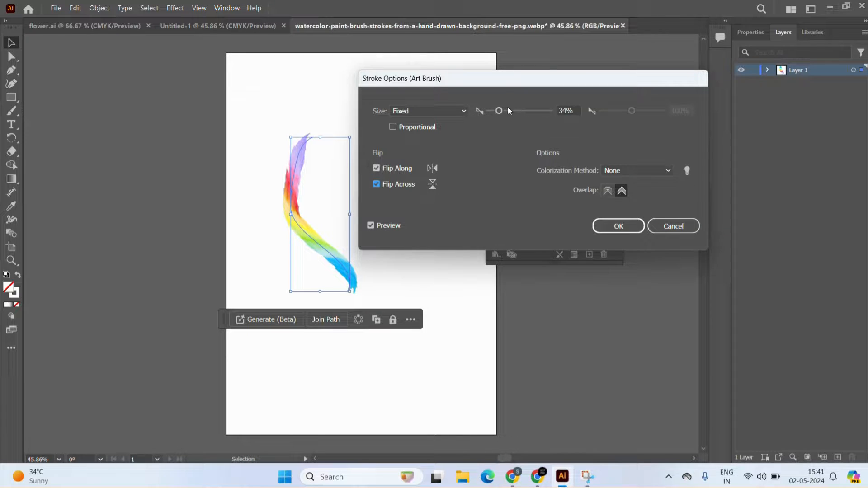
drag(499, 111, 531, 103)
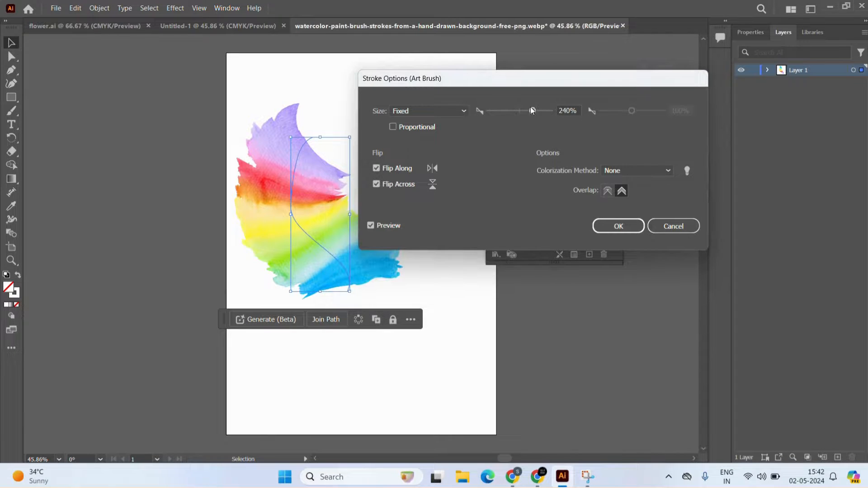
click(502, 109)
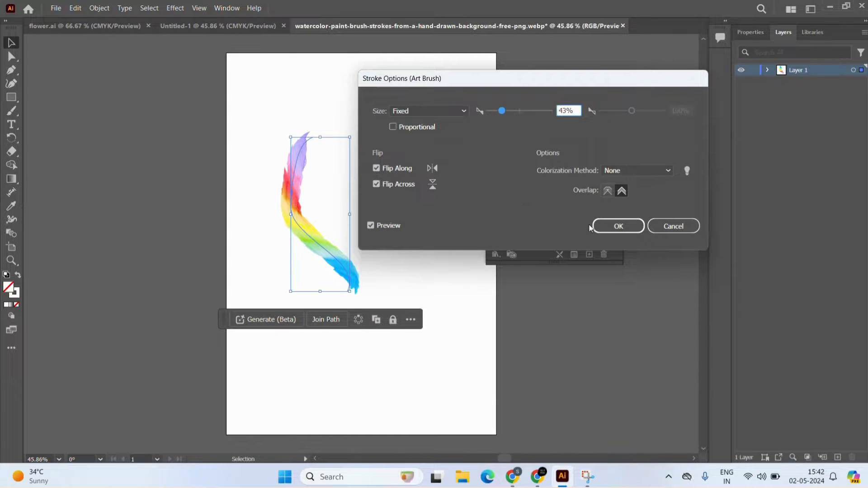
click(603, 226)
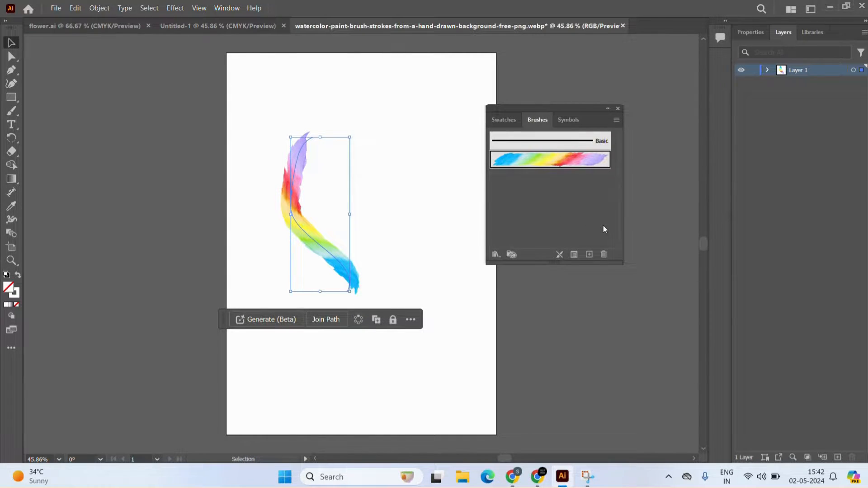